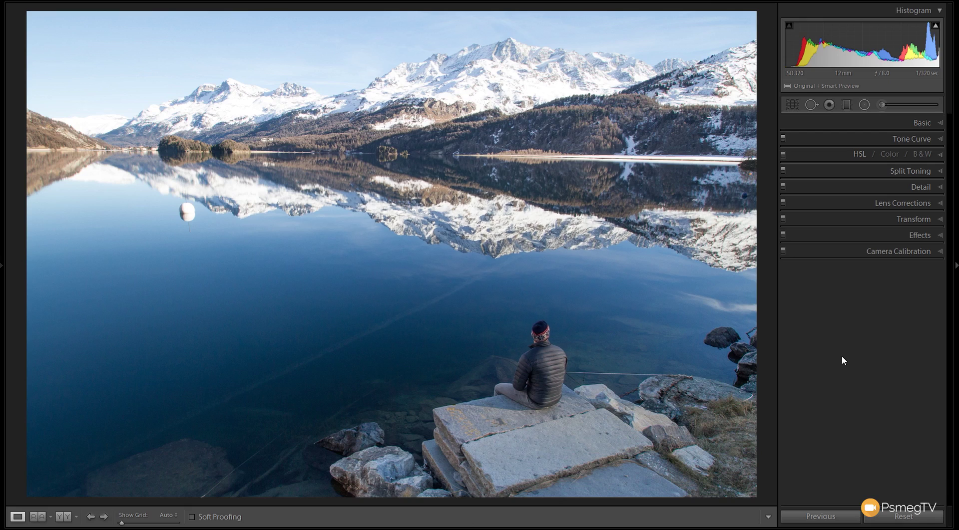
Warm the photo's white balance to Temp +10 and raise the Contrast to +20.
click(935, 126)
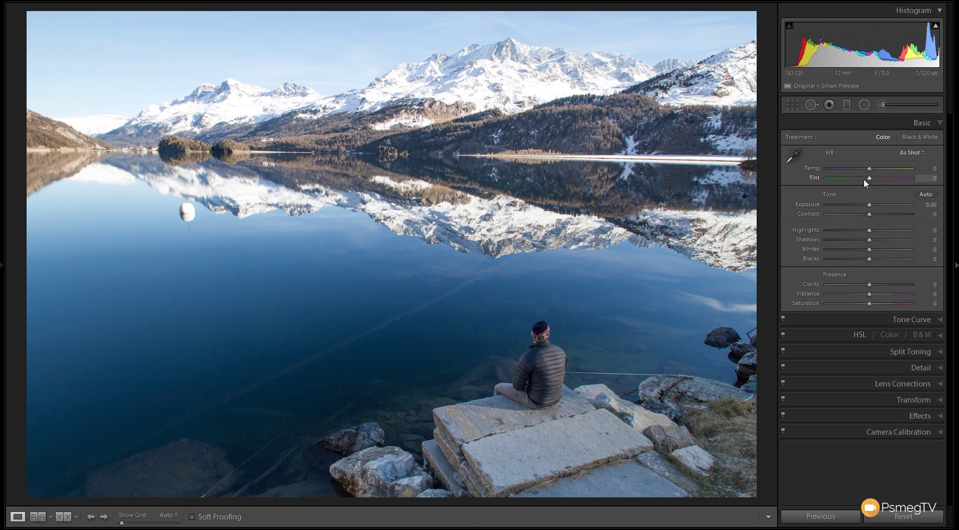
drag(868, 171, 873, 168)
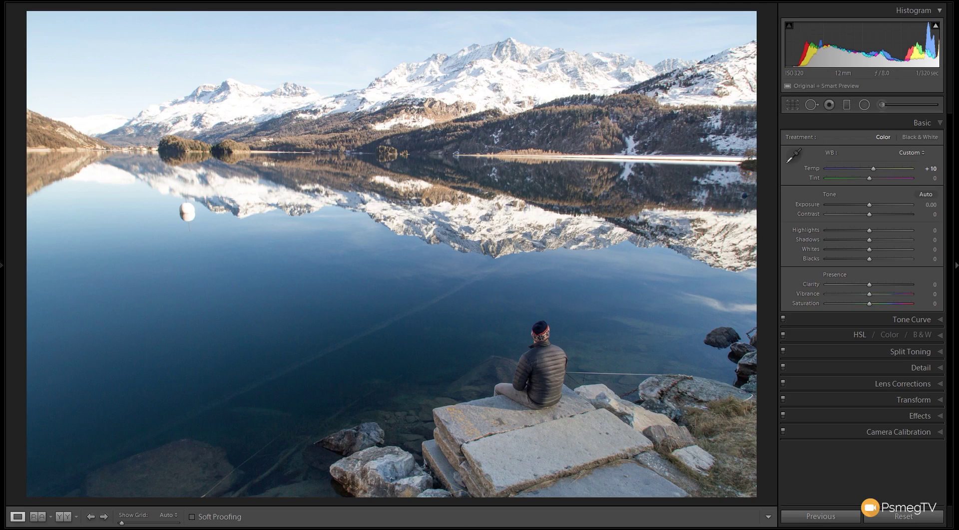
drag(869, 216, 878, 215)
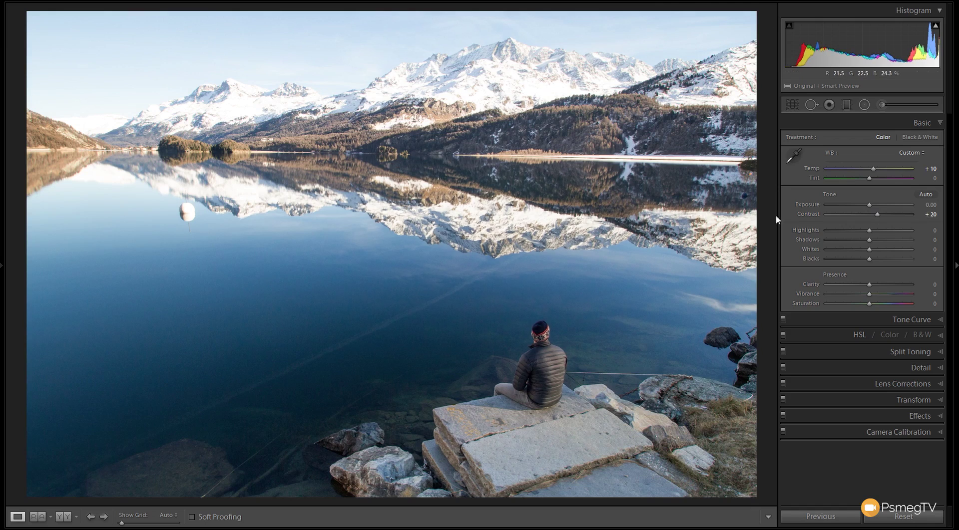
Inspect the bright snow, reduce Highlights to -61 and Whites to -50, and compare the result with the original photo.
click(225, 110)
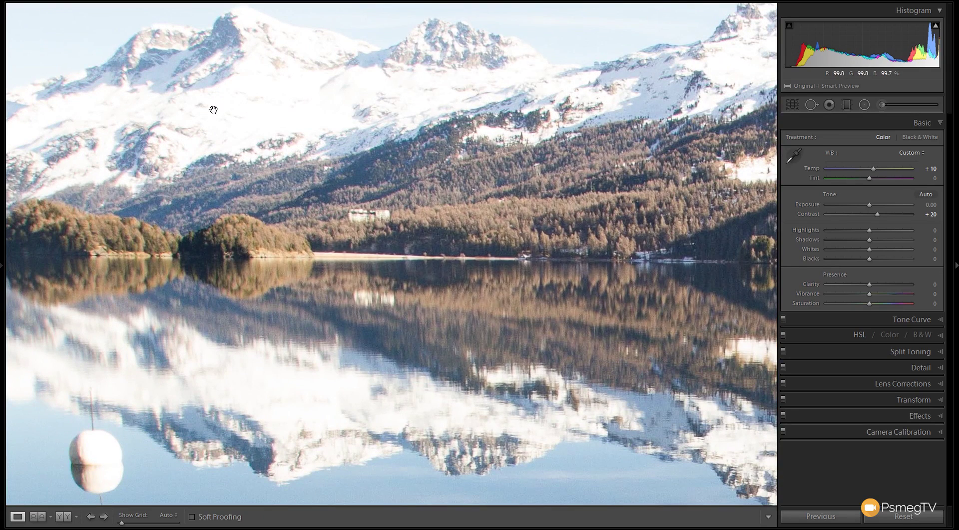
click(163, 119)
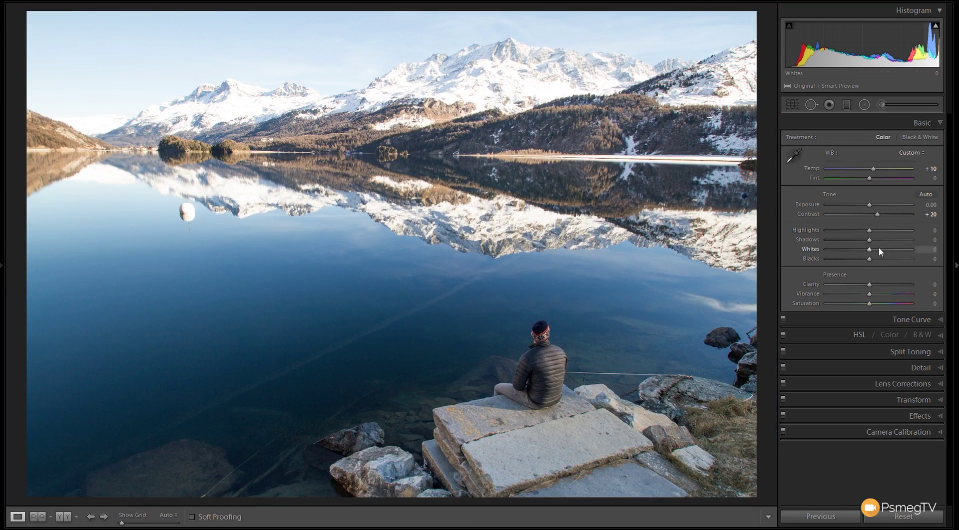
drag(869, 231, 843, 234)
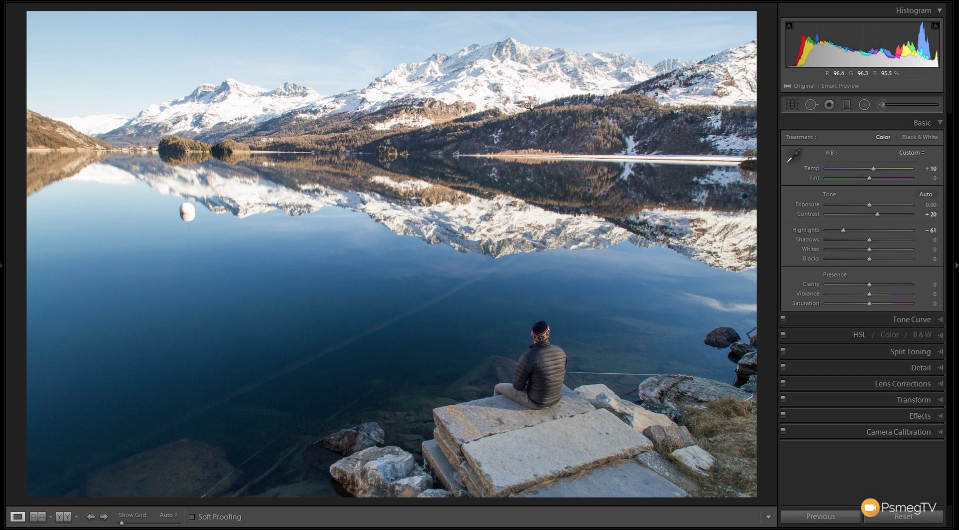
drag(869, 251, 848, 254)
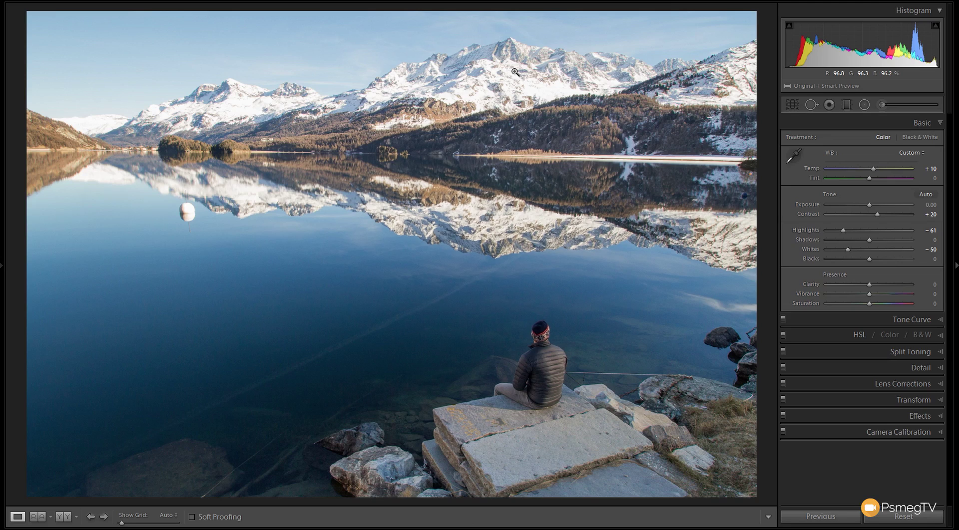
key(backslash)
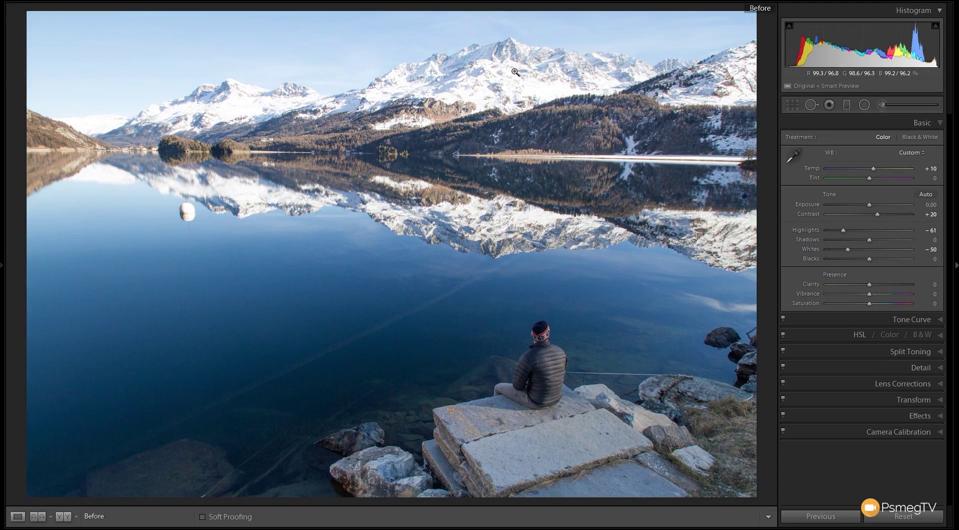
key(backslash)
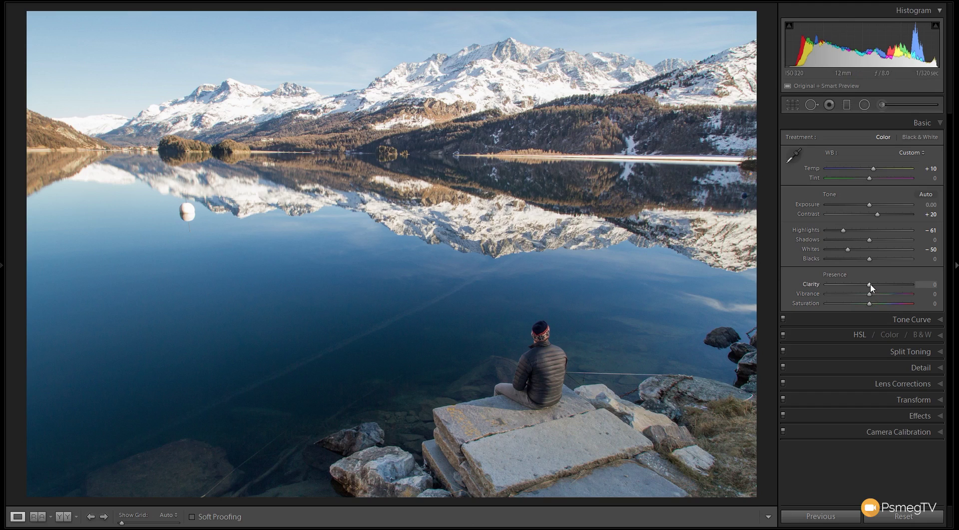
Adjust the Presence settings to Clarity +36, Vibrance +12 and Saturation -10.
drag(870, 285, 882, 285)
drag(882, 287, 885, 288)
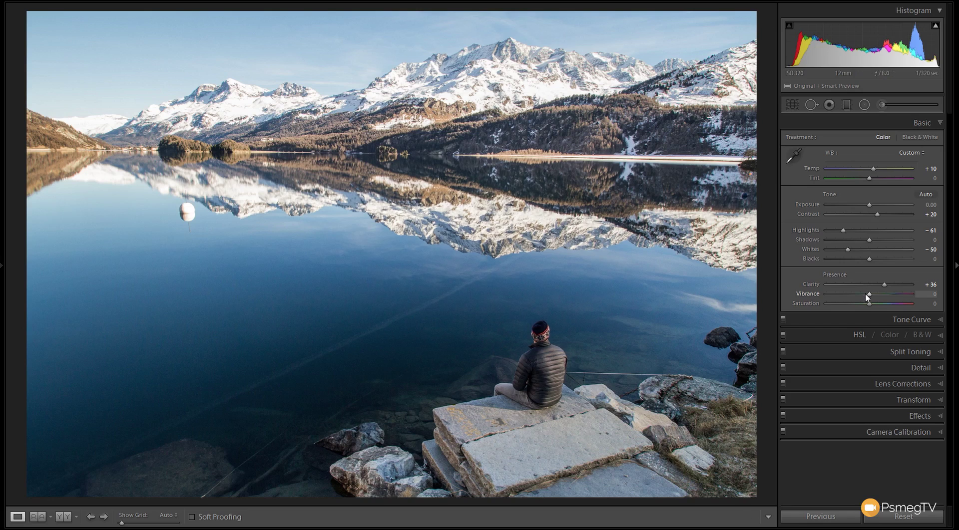
drag(866, 297, 874, 298)
drag(873, 295, 875, 298)
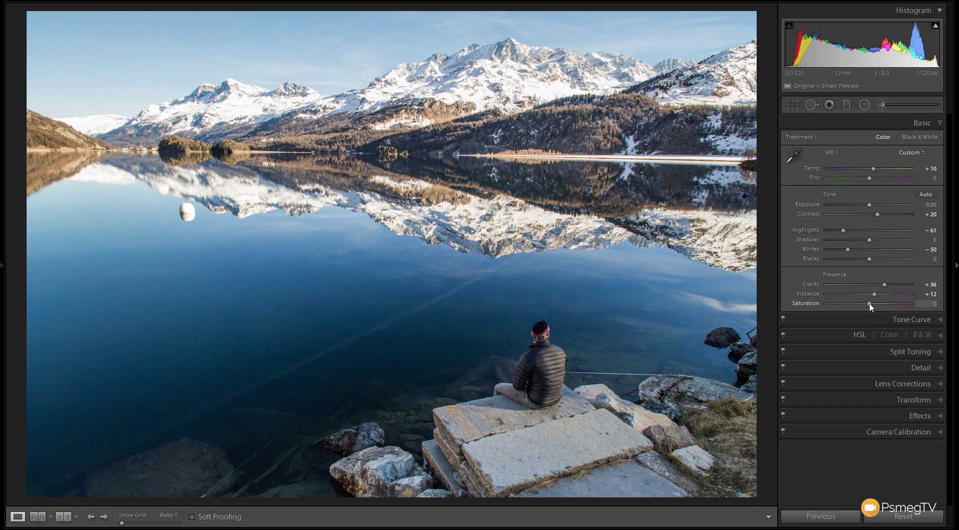
drag(869, 306, 866, 307)
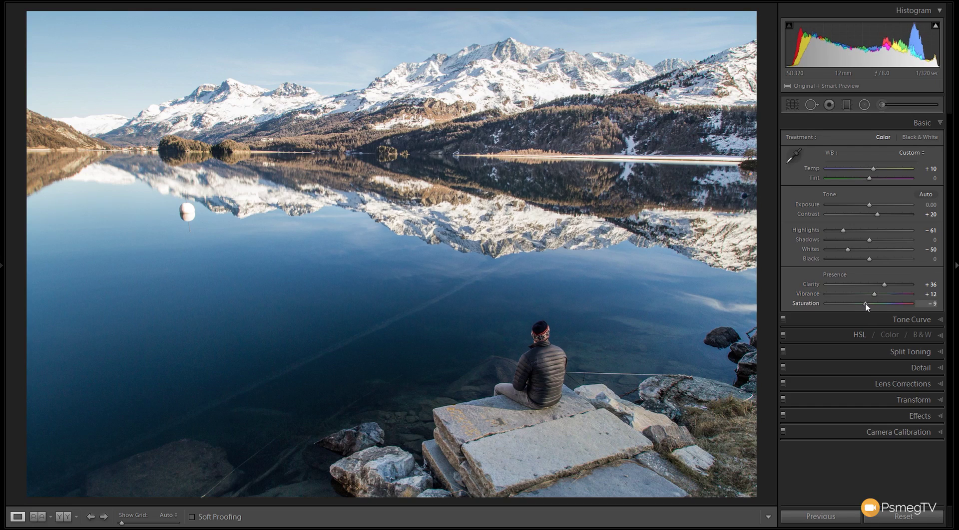
drag(866, 306, 856, 306)
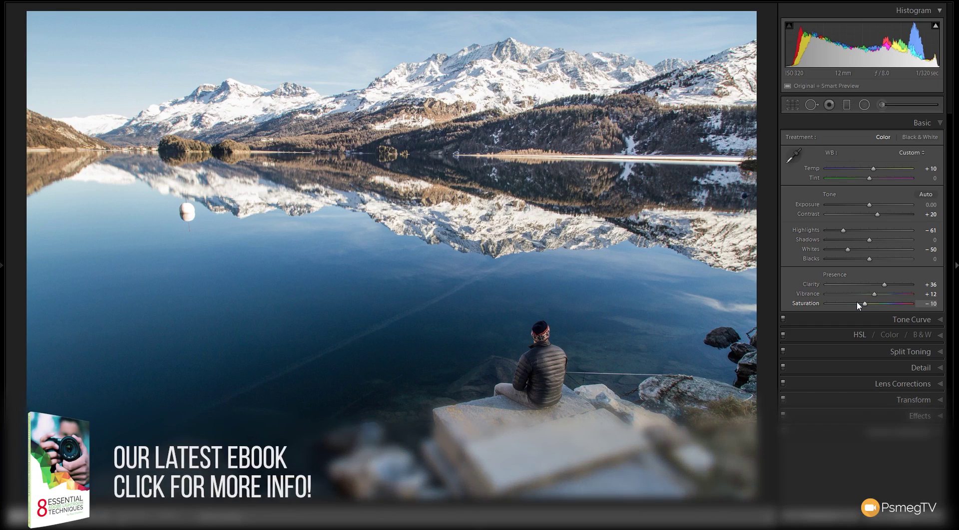
click(934, 123)
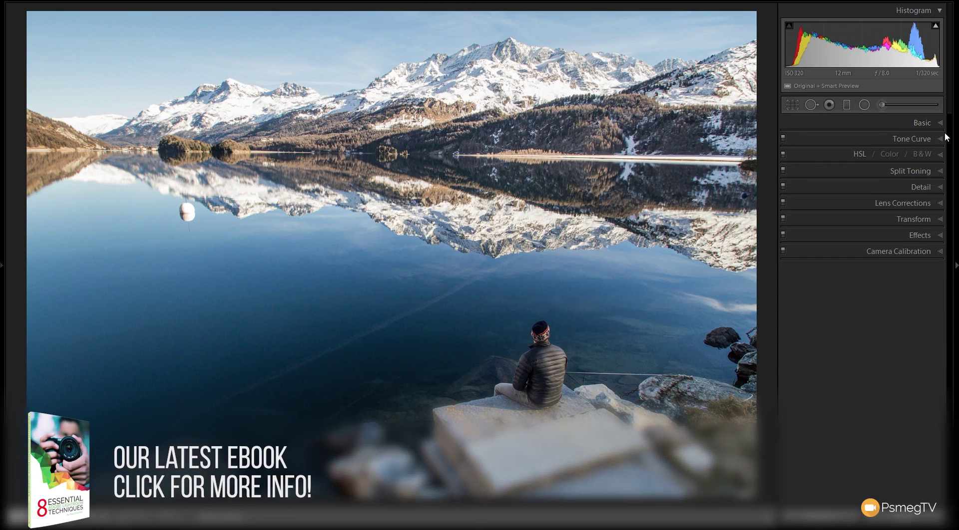
Add shadow and highlight anchor points to the RGB tone curve and lift its black point for a matte look.
click(940, 140)
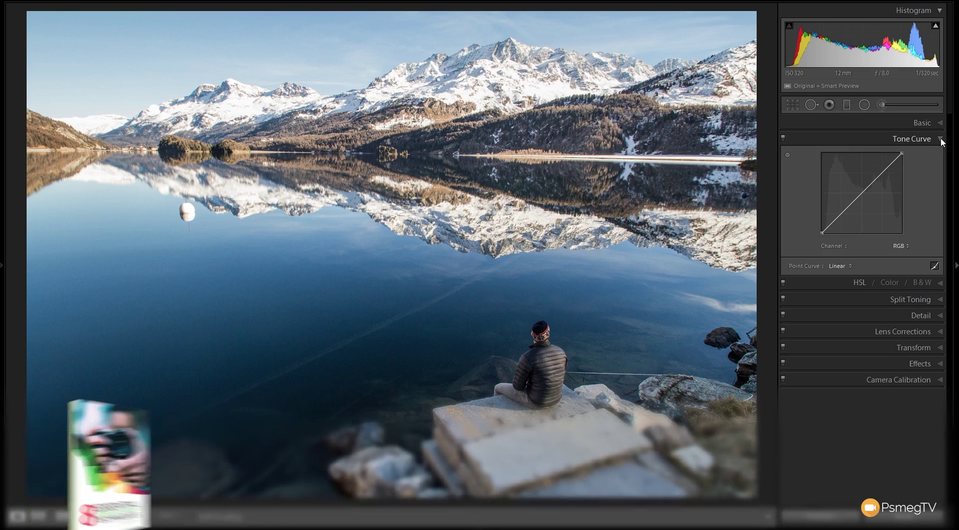
click(841, 213)
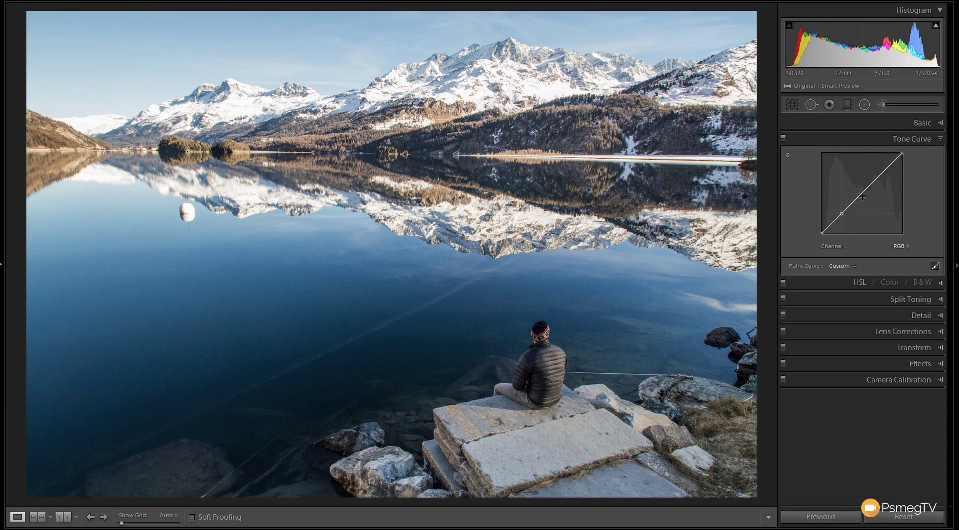
click(882, 173)
mouse_move(821, 233)
drag(822, 232, 816, 226)
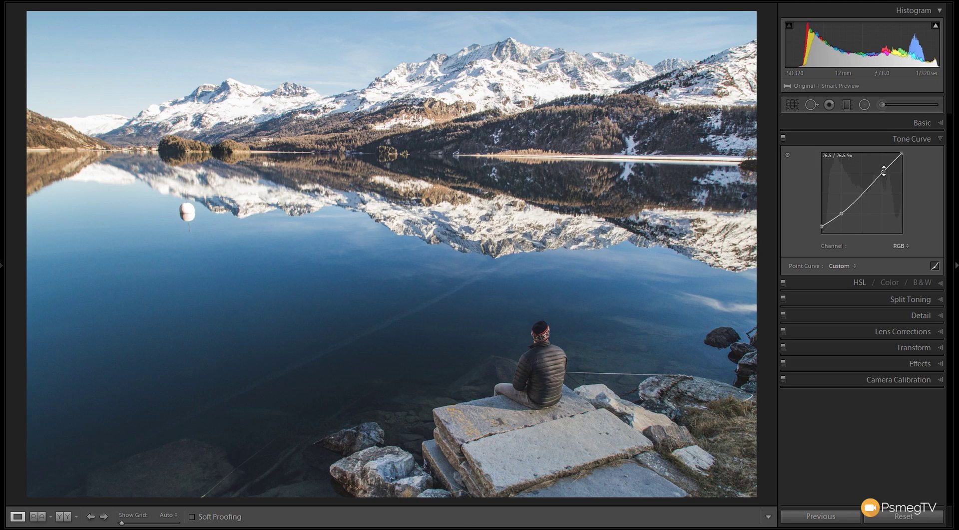
Fine-tune the highlight point slightly above the tone curve's diagonal and compare the photo with and without the curve.
drag(883, 172, 883, 170)
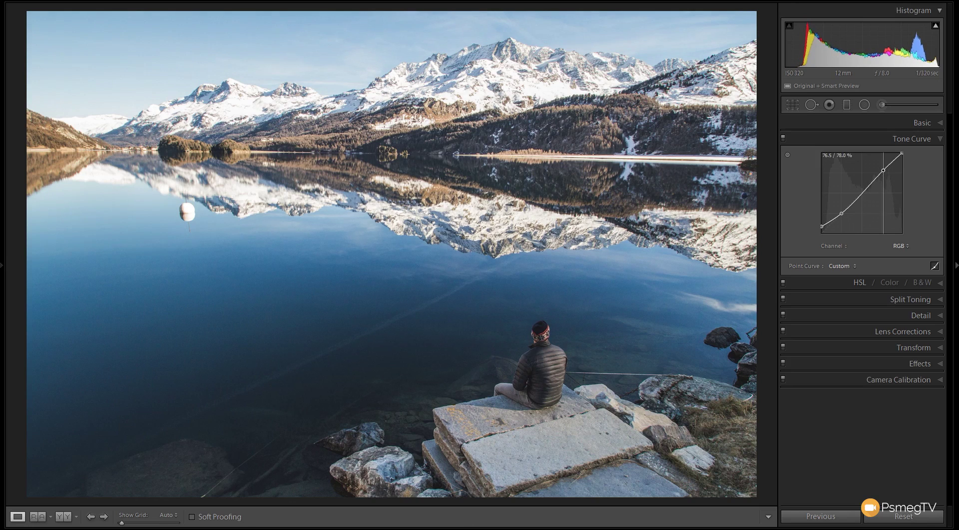
drag(883, 171, 883, 170)
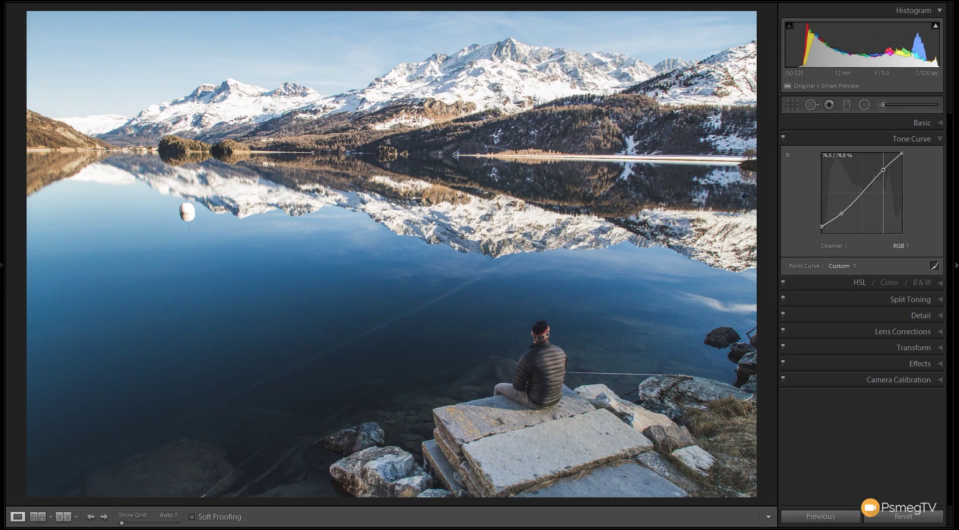
drag(882, 171, 882, 171)
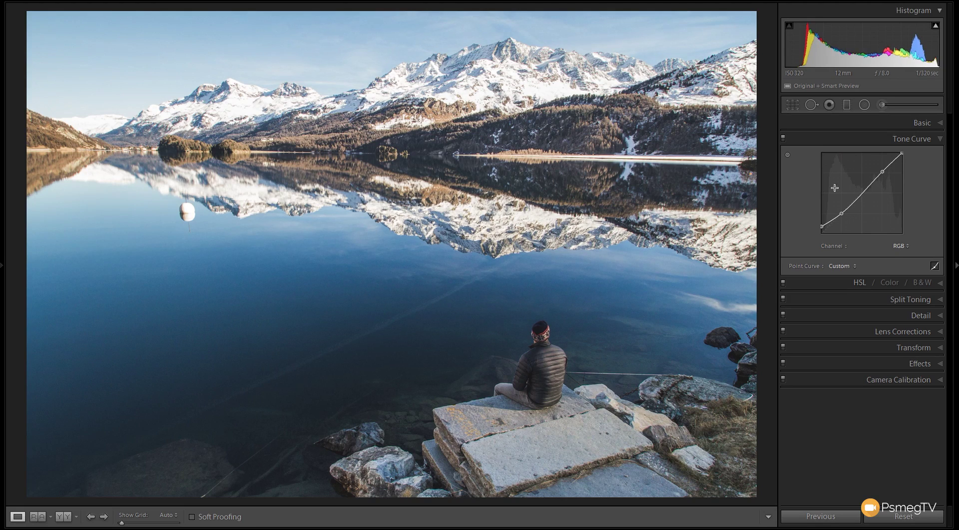
click(783, 137)
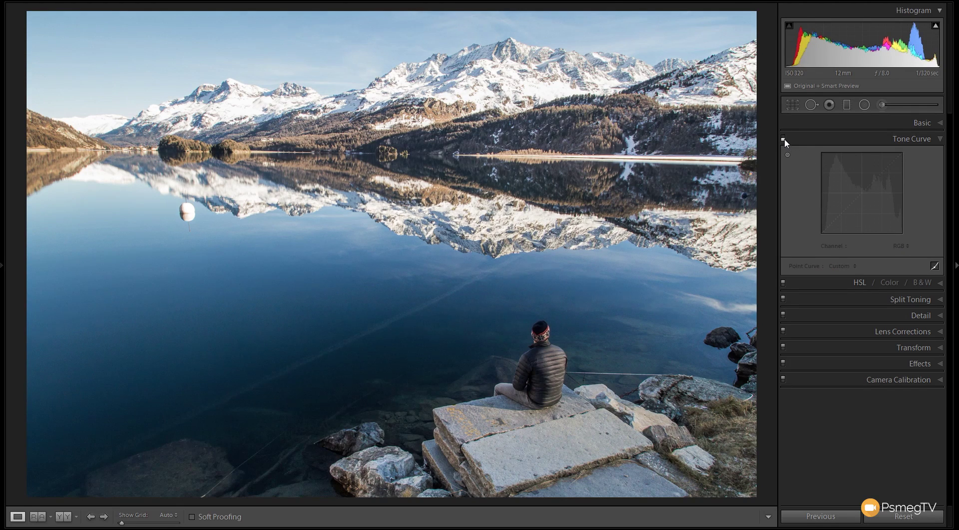
click(784, 139)
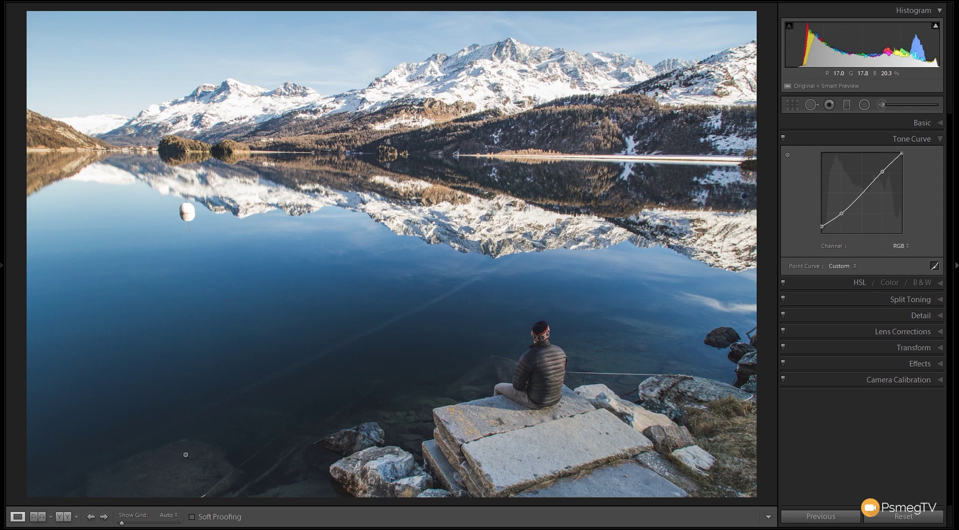
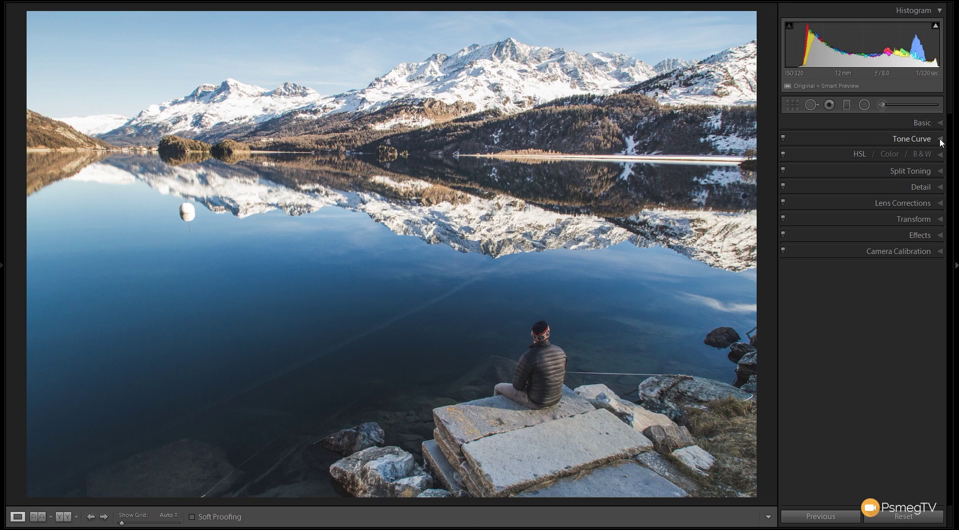
Split-tone the highlights with Hue 36 and Saturation 16, and the shadows with Hue 194 and Saturation 5.
click(940, 173)
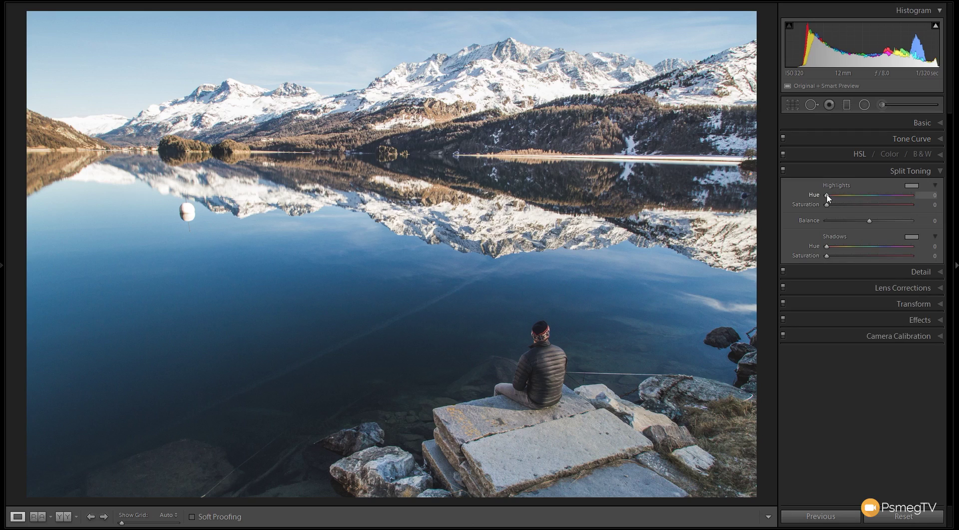
drag(826, 198, 837, 197)
drag(827, 205, 842, 209)
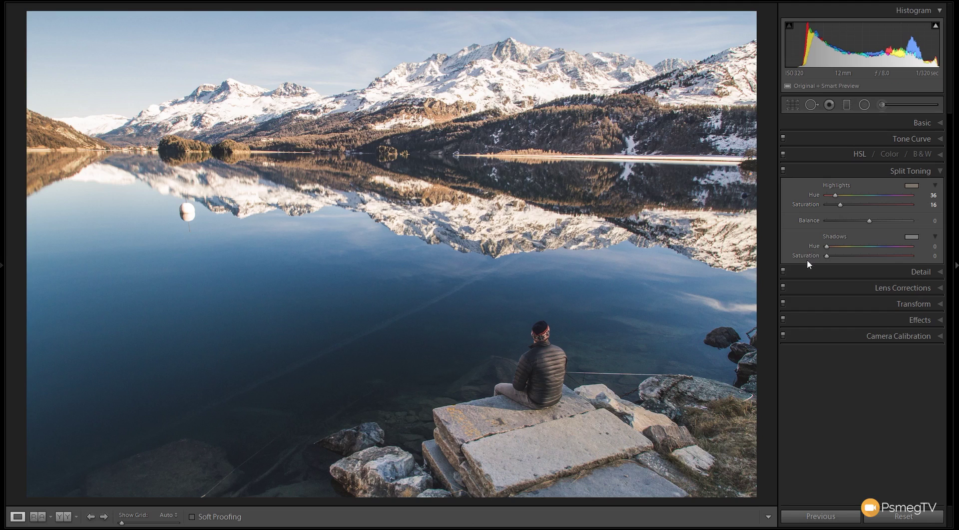
drag(827, 247, 877, 249)
drag(827, 257, 832, 258)
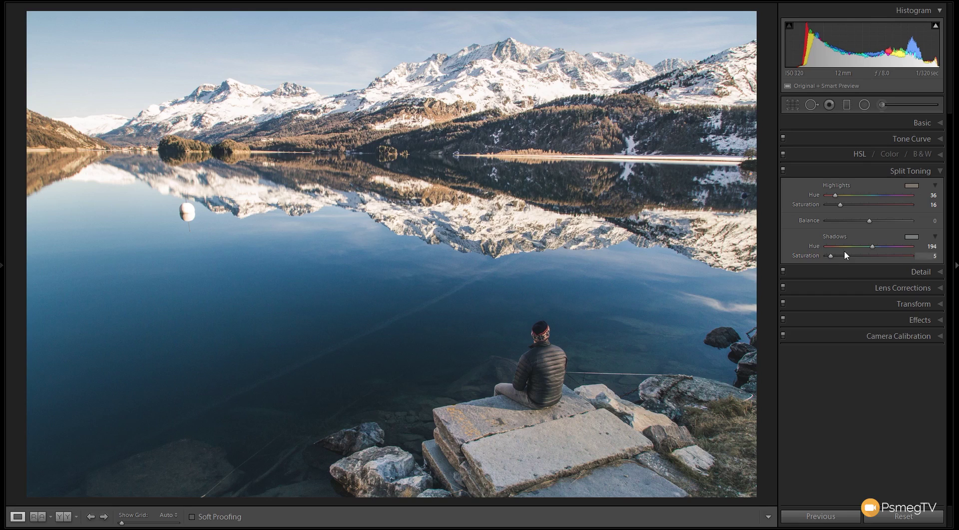
Try the split toning Balance at -87, set it to +50, and compare the photo without the toning and with the original.
drag(869, 220, 833, 228)
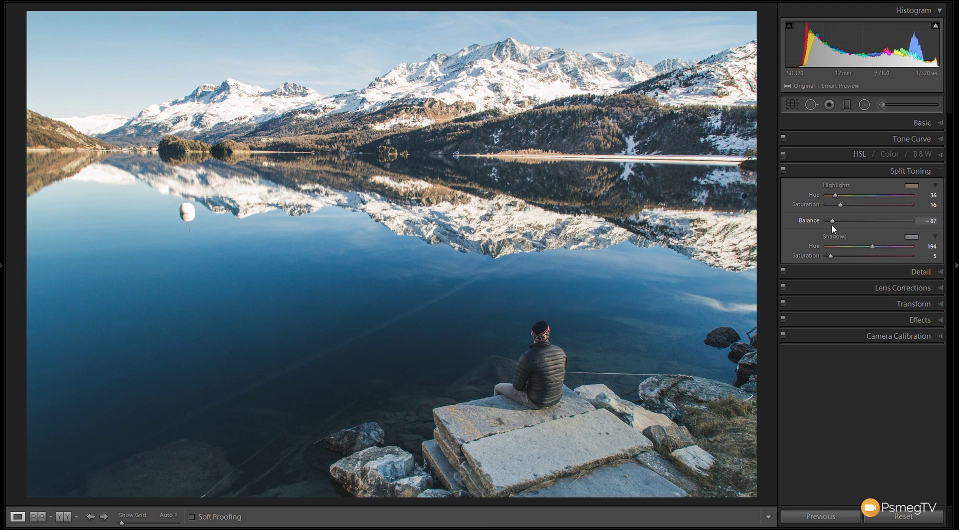
drag(832, 225, 890, 221)
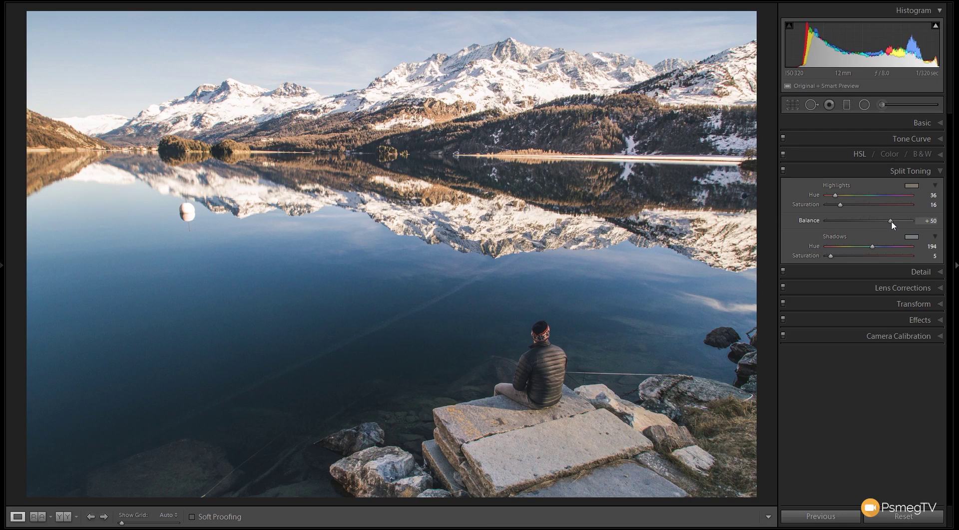
click(783, 170)
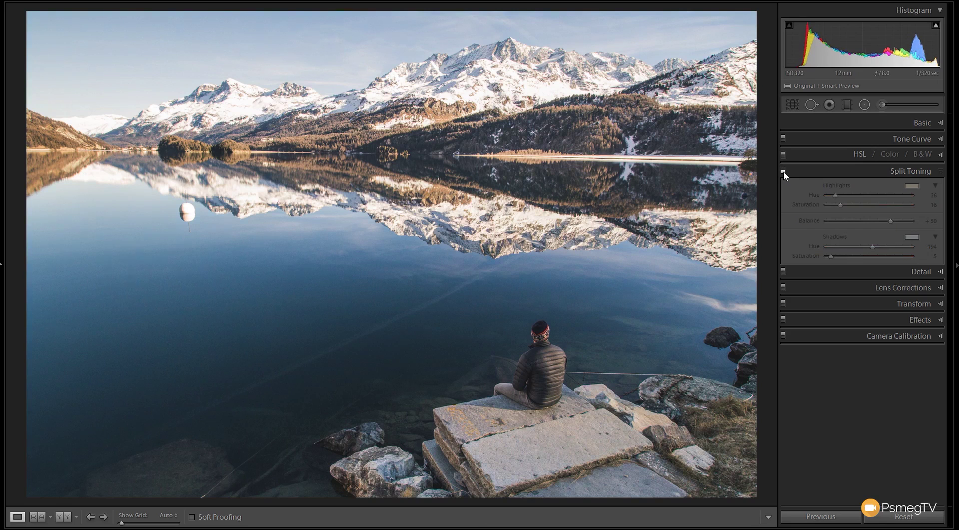
click(783, 171)
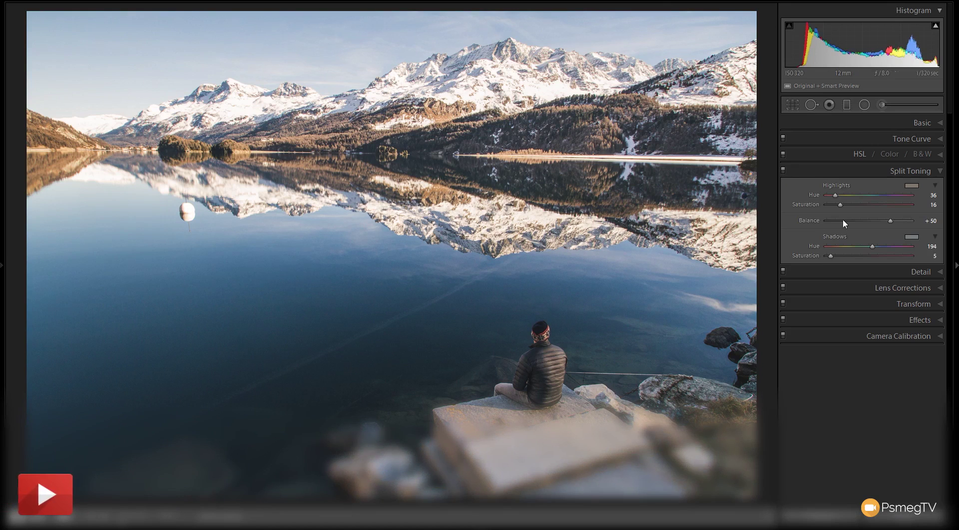
click(941, 172)
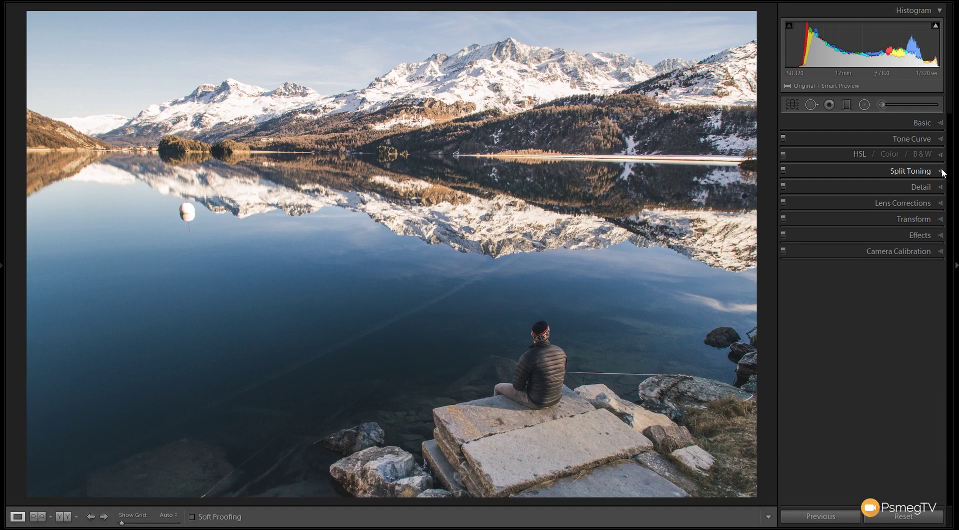
key(backslash)
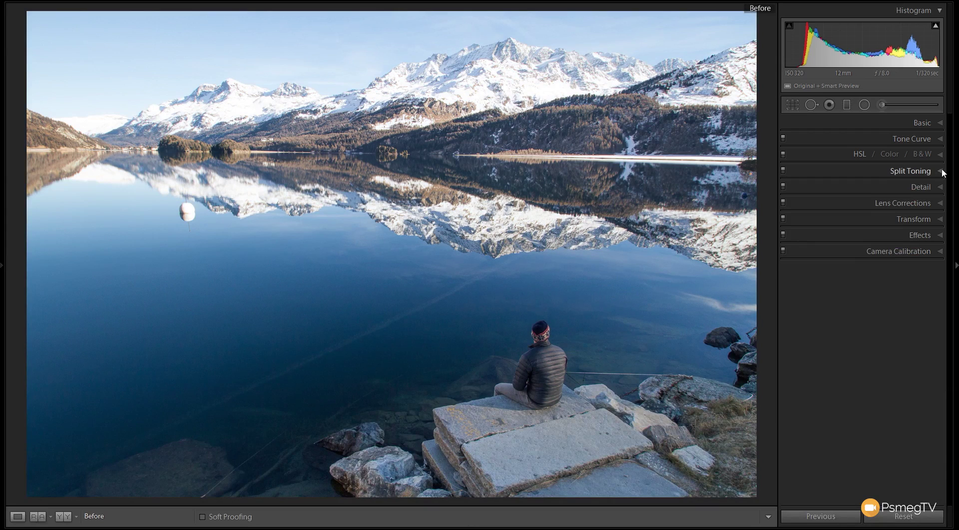
key(backslash)
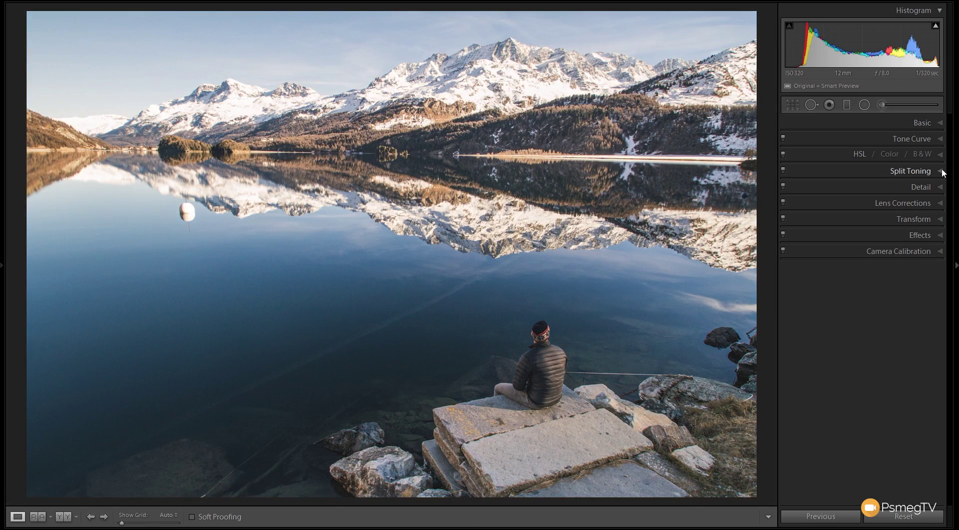
Shift the Aqua and Blue hues to +10 each in HSL and compare the photo with and without the adjustment.
click(942, 171)
click(941, 155)
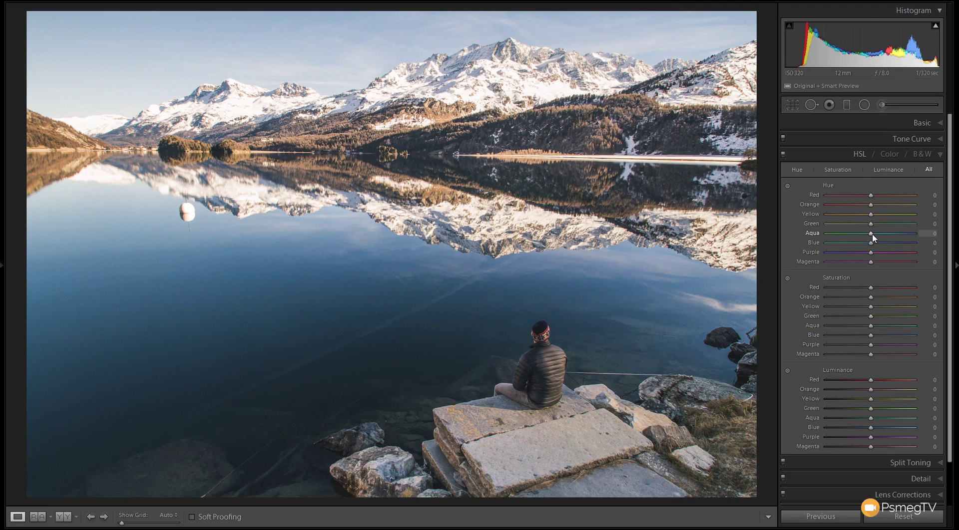
drag(871, 234, 876, 234)
drag(870, 243, 874, 241)
click(783, 155)
click(783, 155)
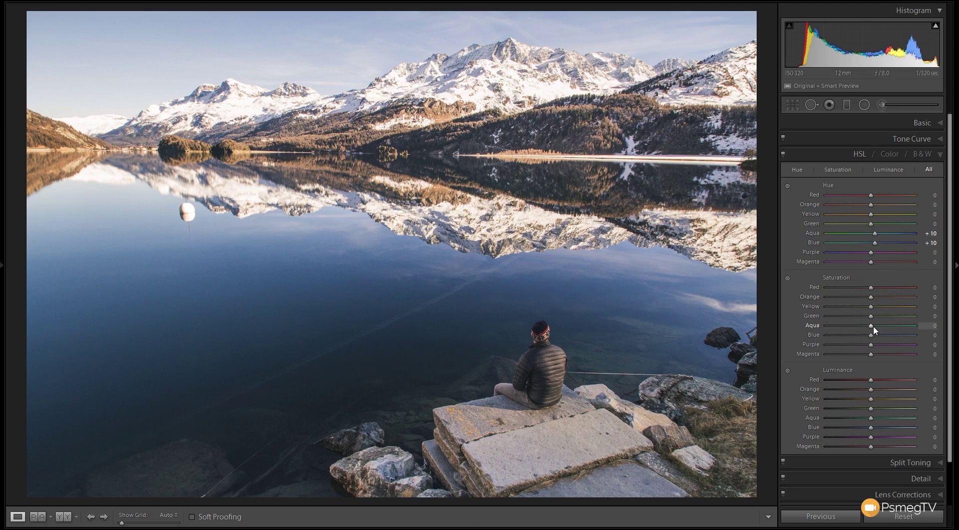
Set Aqua and Blue saturation to +30 and their luminance to -5, then compare the edit with the original photo.
mouse_move(872, 325)
mouse_down()
mouse_move(873, 334)
mouse_move(882, 328)
mouse_up()
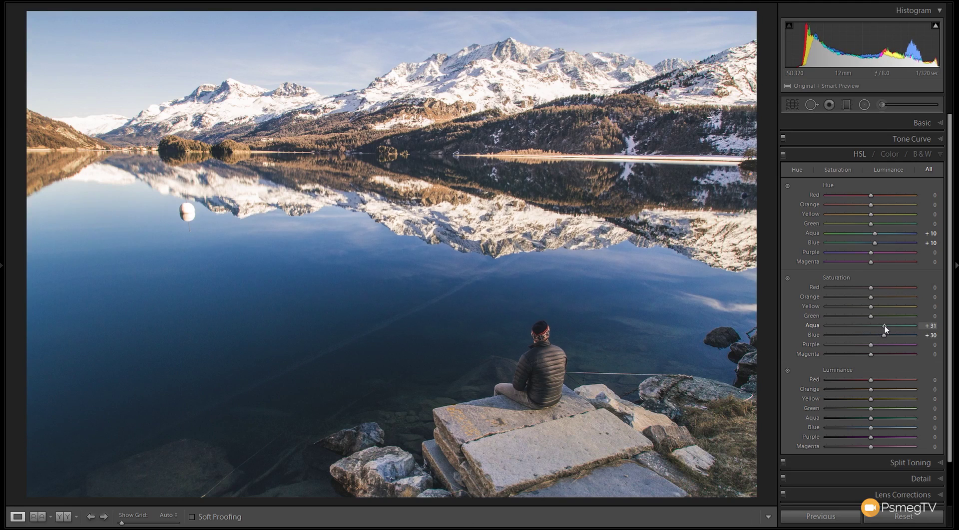
drag(885, 327, 884, 327)
drag(870, 422, 865, 427)
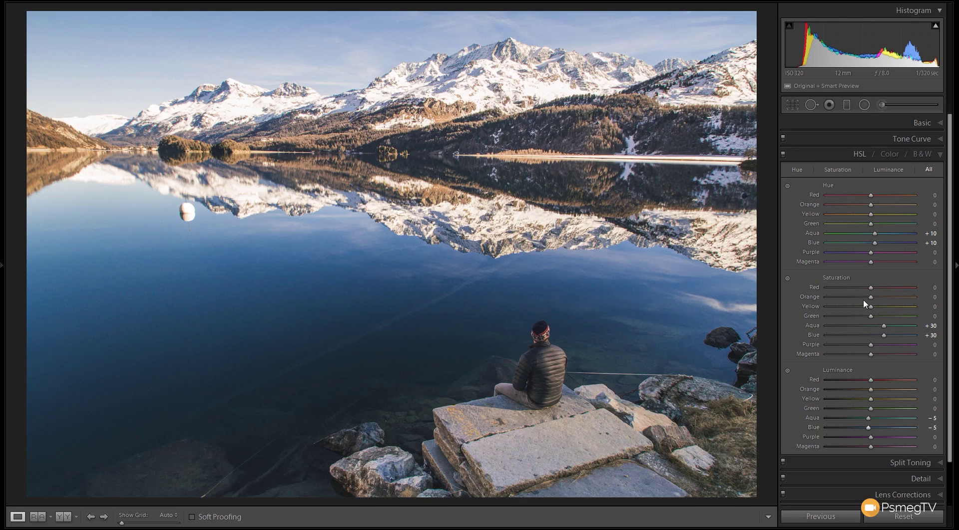
click(783, 157)
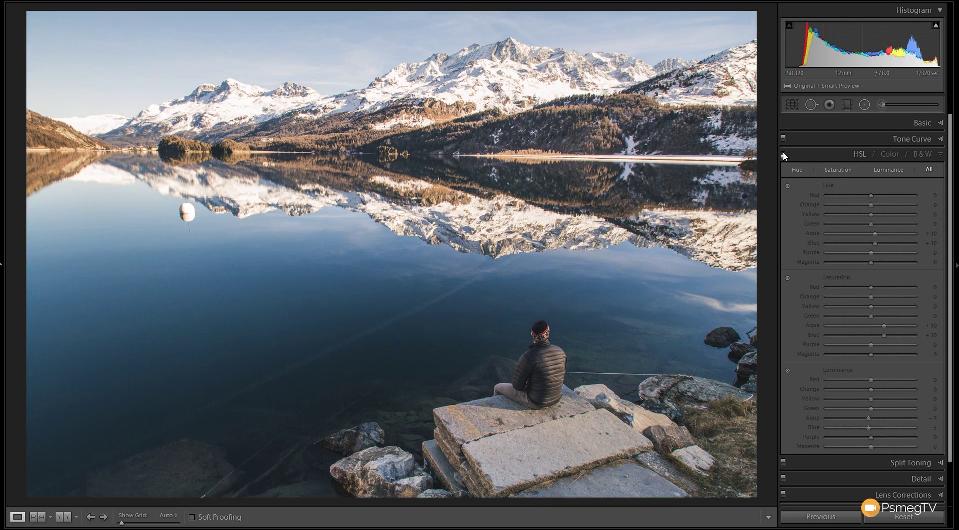
click(782, 154)
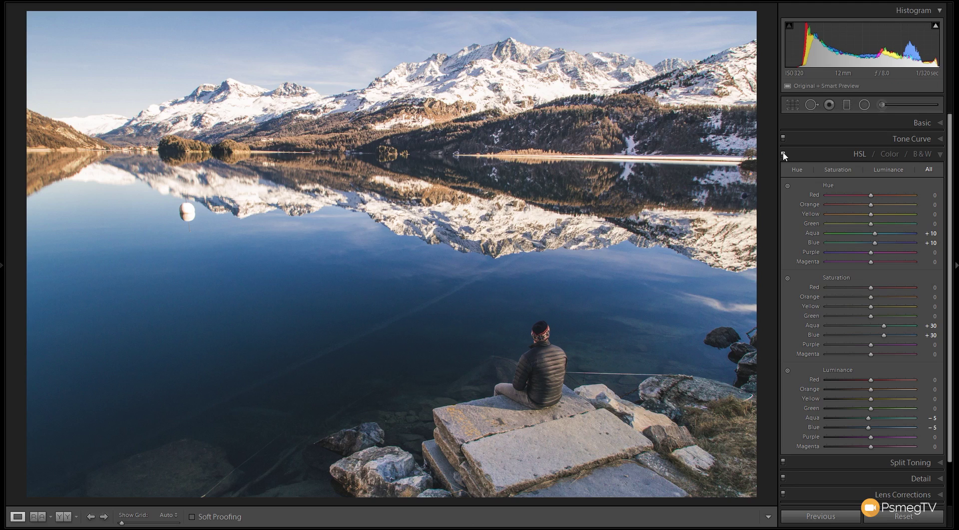
key(backslash)
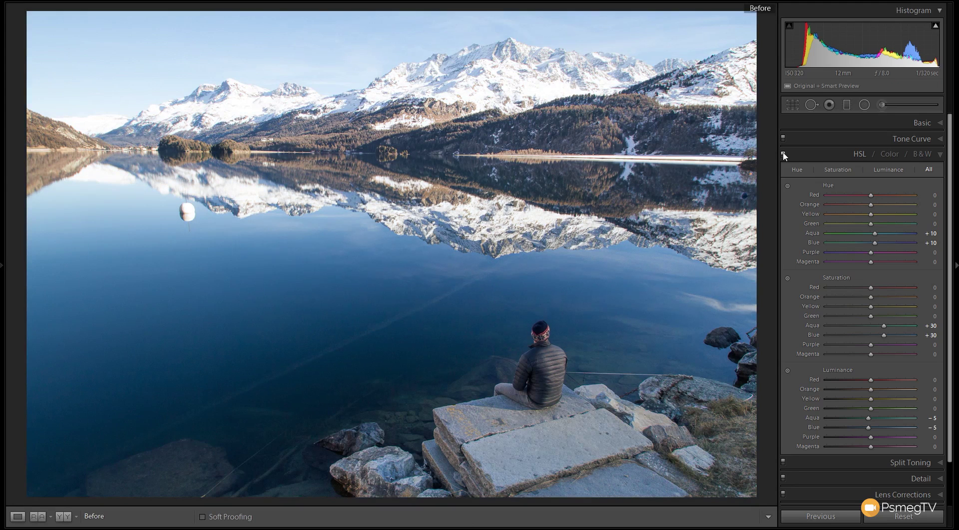